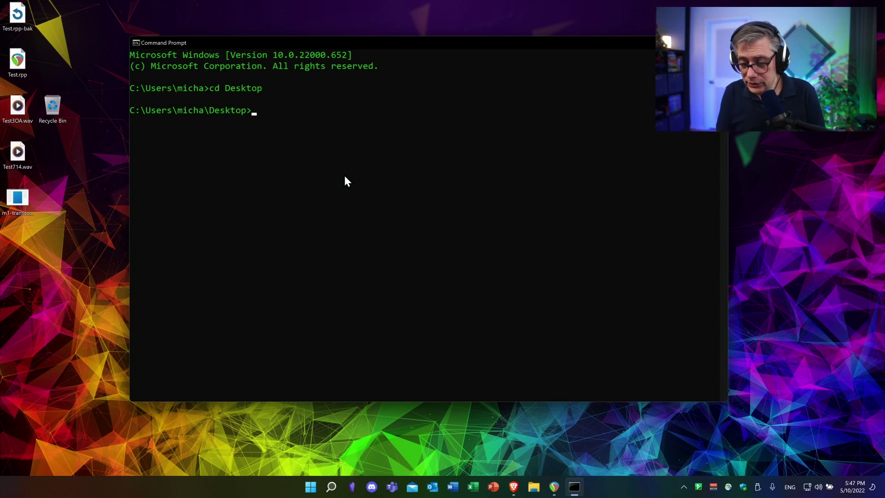
Run m1-transcode alone, scroll its supported formats list, and select DolbyAtmosSevenOneTwo.
{"action": "type", "text": "m1"}
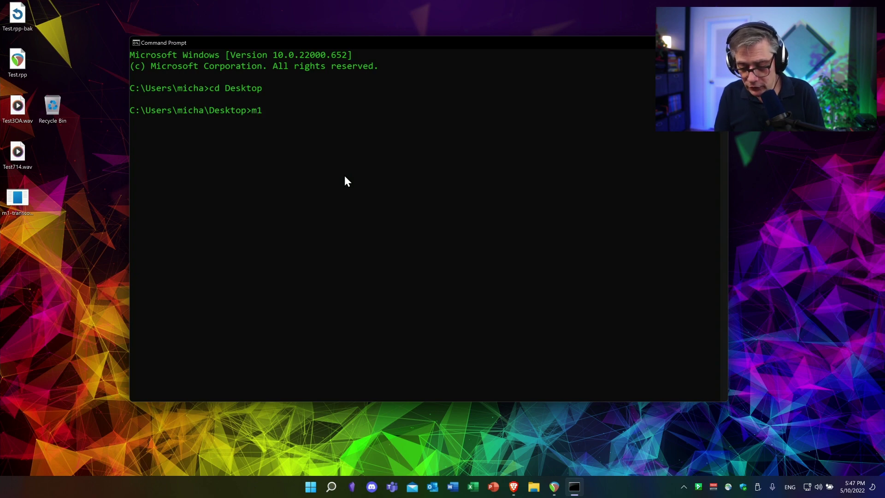
{"action": "type", "text": "-transcode"}
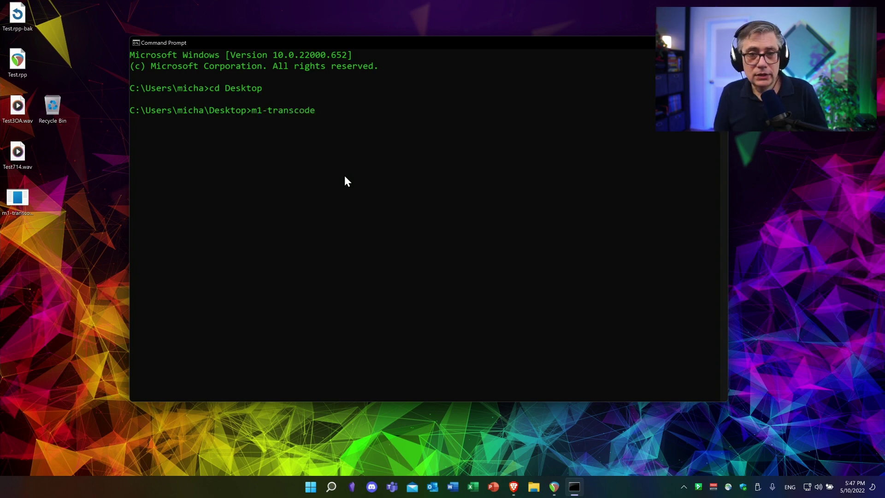
{"action": "key", "text": "Return"}
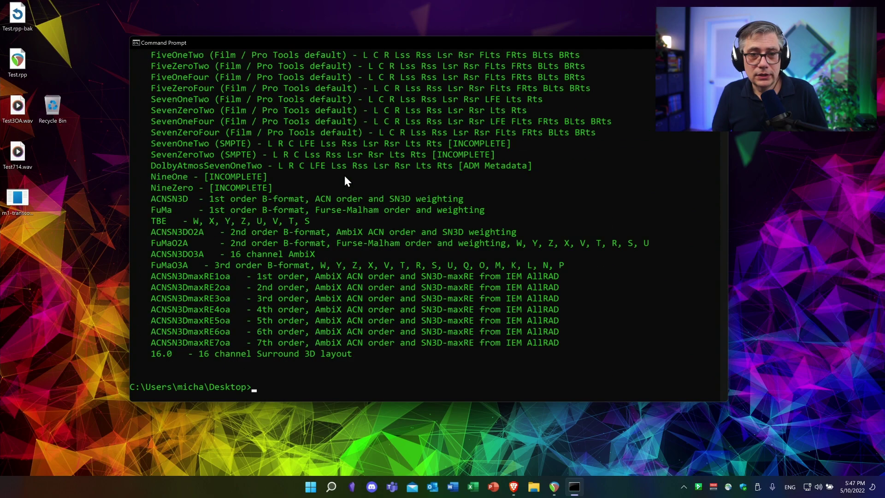
{"action": "scroll", "coordinate": [477, 244], "scroll_direction": "up", "scroll_amount": 20}
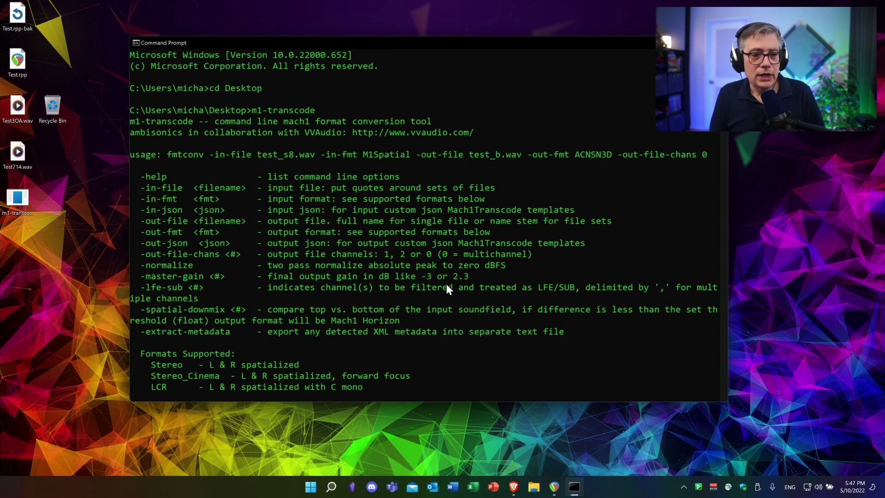
{"action": "scroll", "coordinate": [445, 283], "scroll_direction": "down", "scroll_amount": 7}
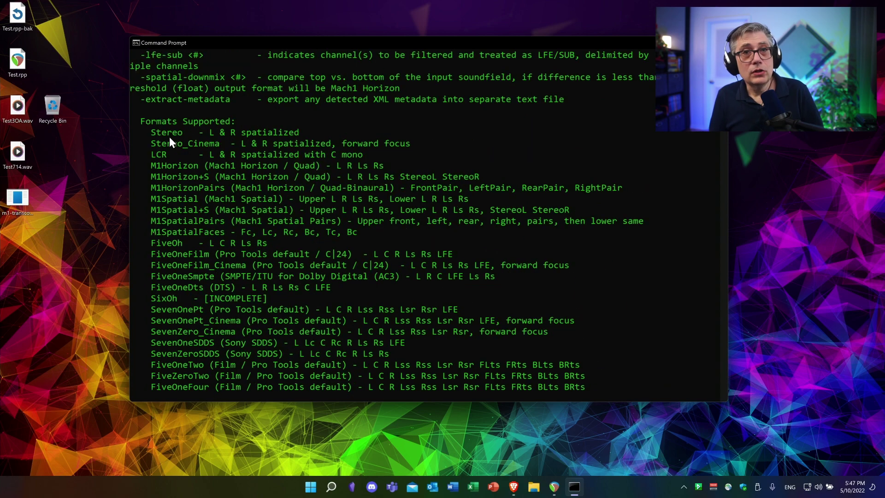
{"action": "scroll", "coordinate": [237, 266], "scroll_direction": "down", "scroll_amount": 10}
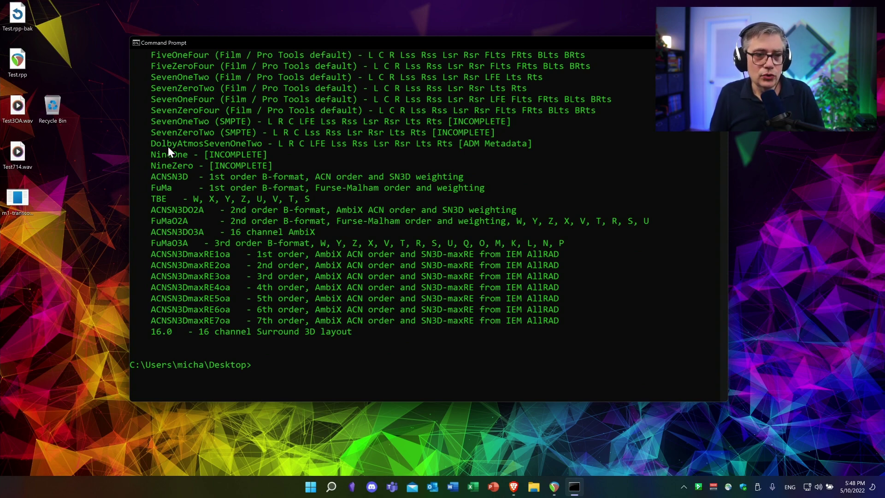
{"action": "left_click_drag", "start_coordinate": [150, 141], "coordinate": [268, 145]}
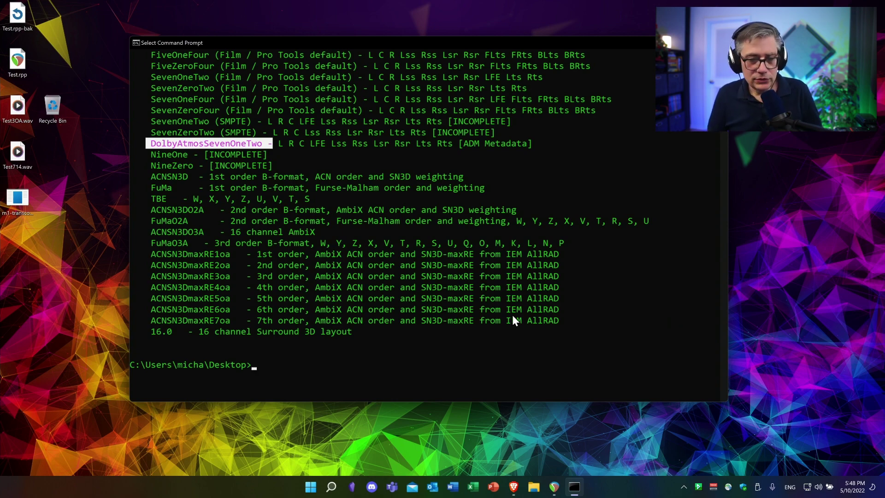
Enter the fmtconv command with input Test3OA.wav in ACNSN3DmaxRE3oa format and output file TestADM.wav.
{"action": "left_click", "coordinate": [276, 367]}
{"action": "key", "text": "Escape"}
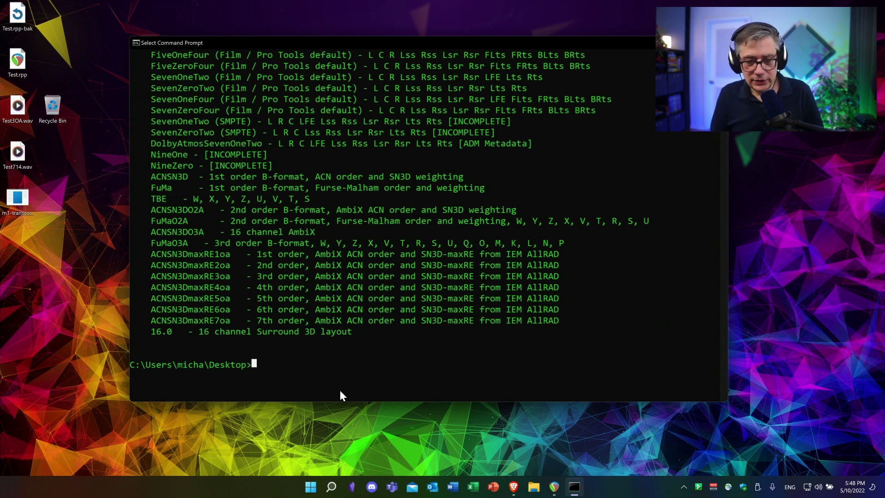
{"action": "type", "text": "m"}
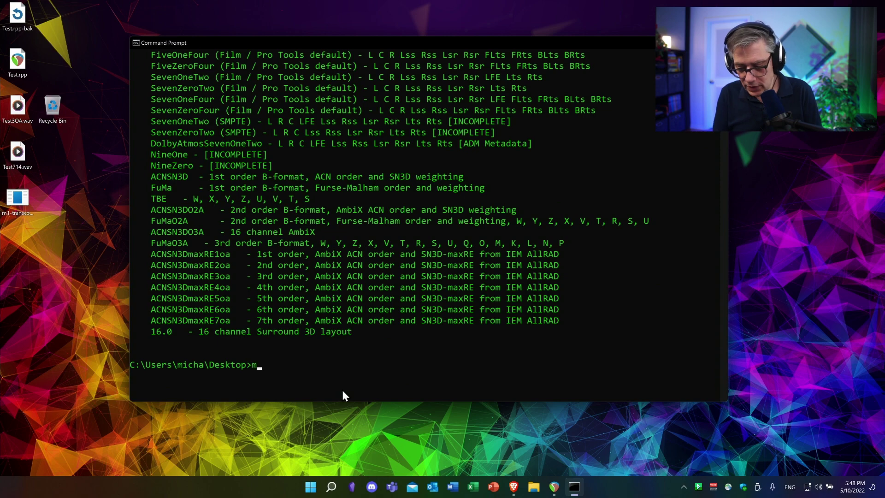
{"action": "type", "text": "1-transcode fmtconv"}
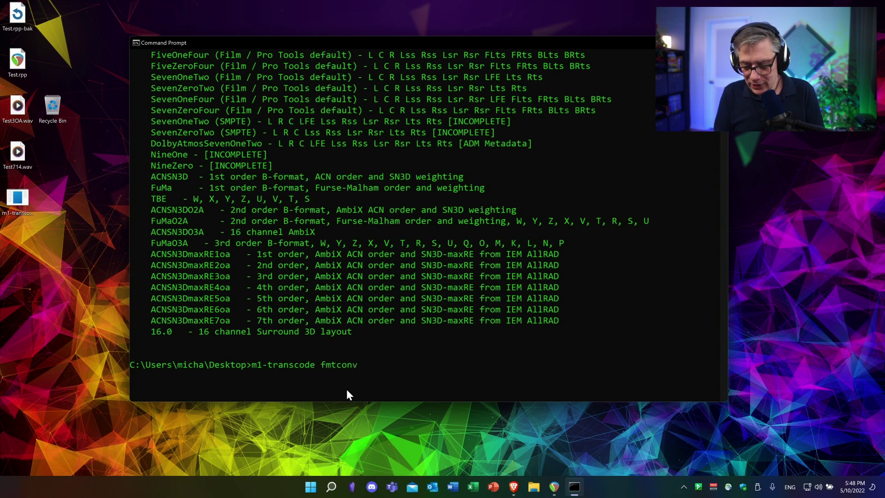
{"action": "type", "text": "in-fi"}
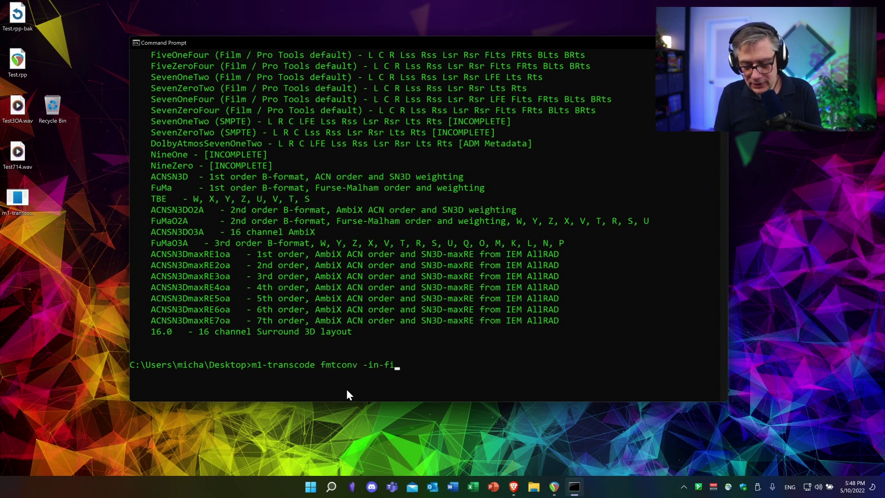
{"action": "type", "text": "le T"}
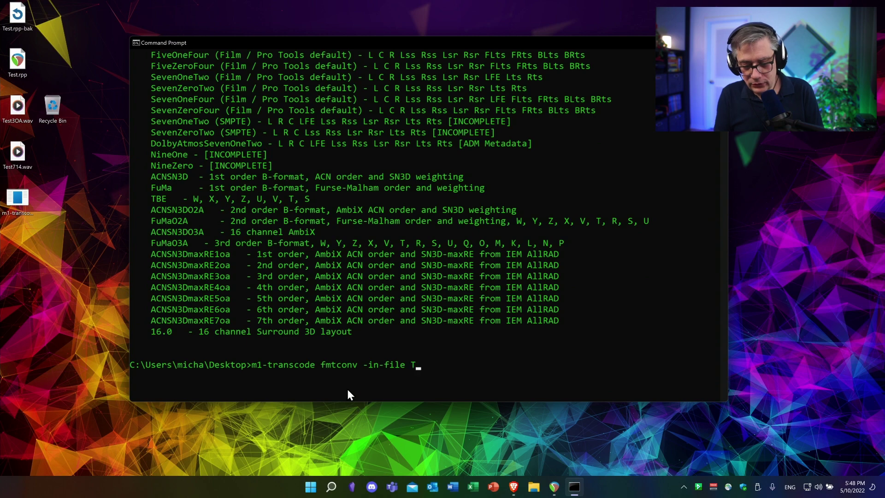
{"action": "type", "text": "est"}
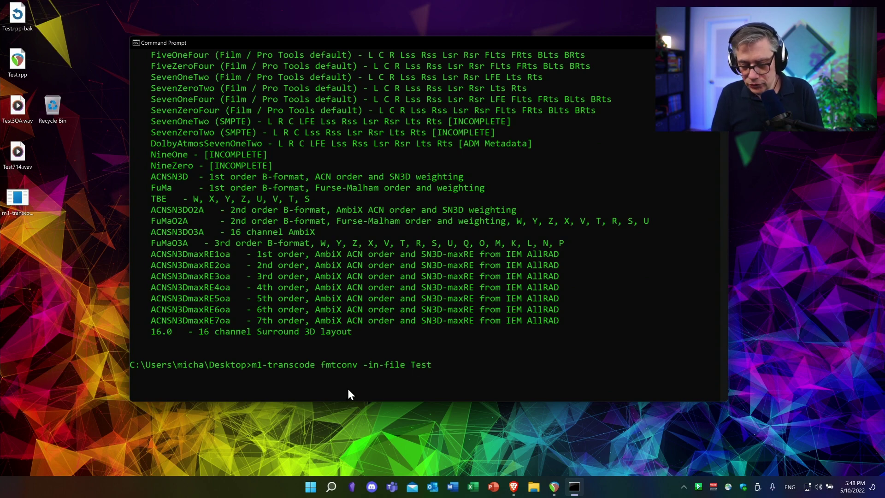
{"action": "type", "text": "O3A"}
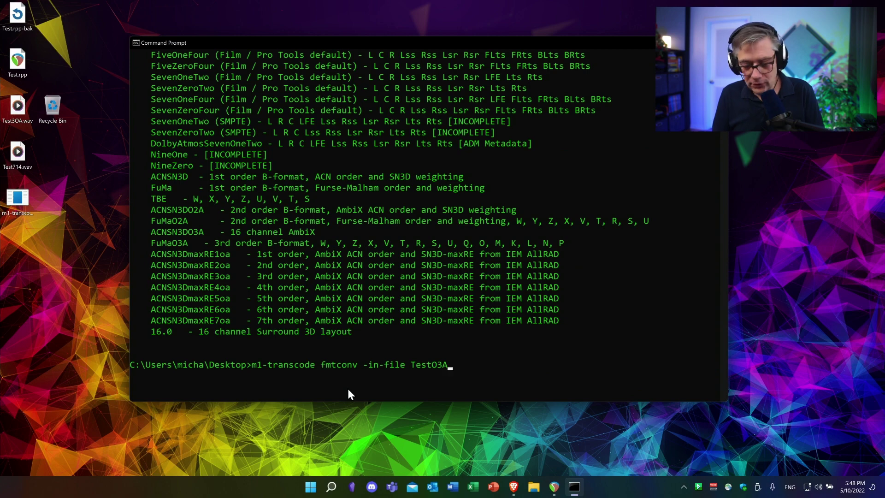
{"action": "key", "text": "BackSpace"}
{"action": "key", "text": "BackSpace"}
{"action": "key", "text": "BackSpace"}
{"action": "type", "text": "3O"}
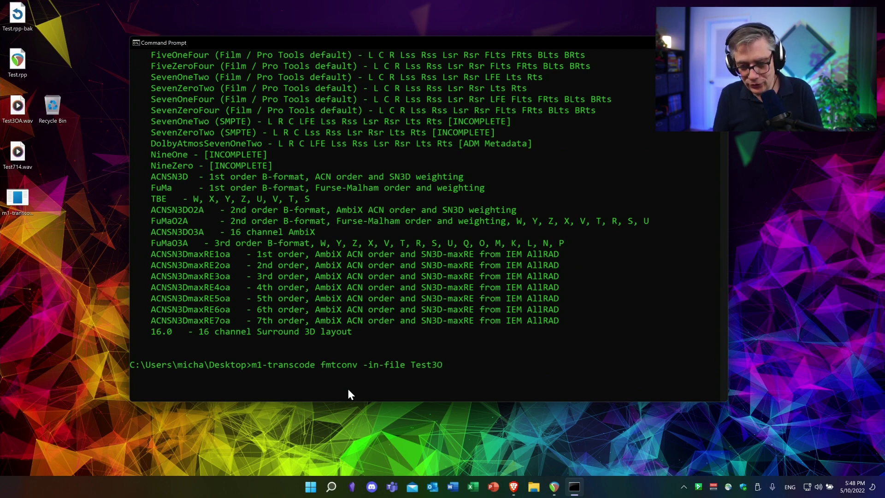
{"action": "type", "text": "A.w"}
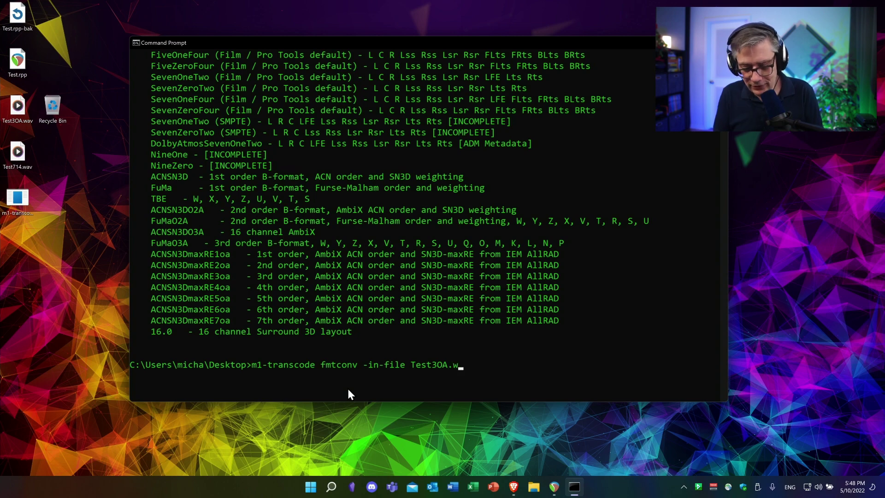
{"action": "type", "text": "av -"}
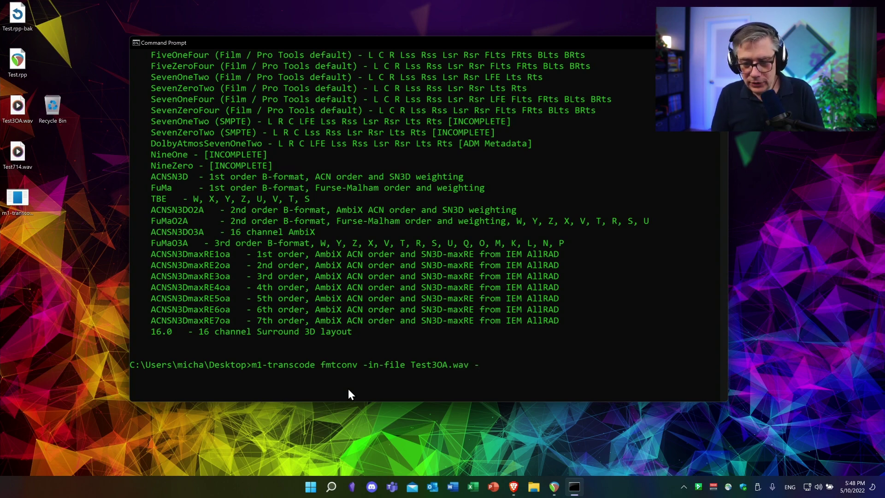
{"action": "type", "text": "in-f"}
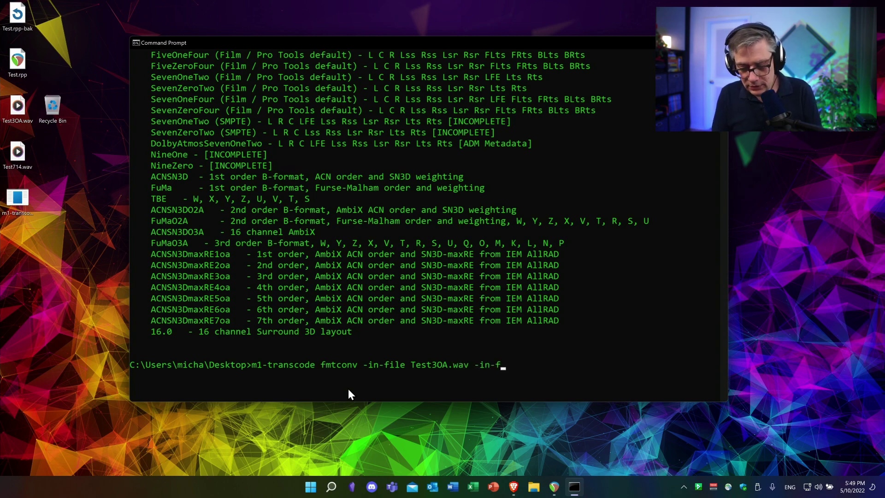
{"action": "type", "text": "mt ACNSN3D"}
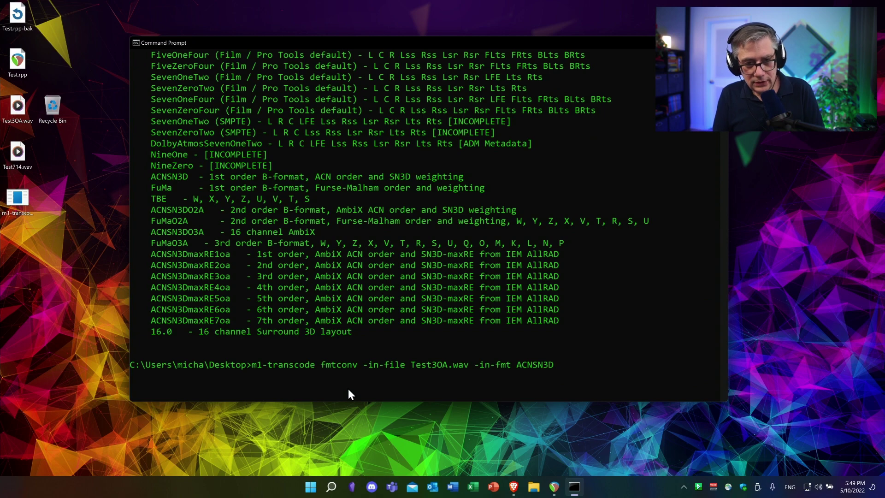
{"action": "type", "text": "max"}
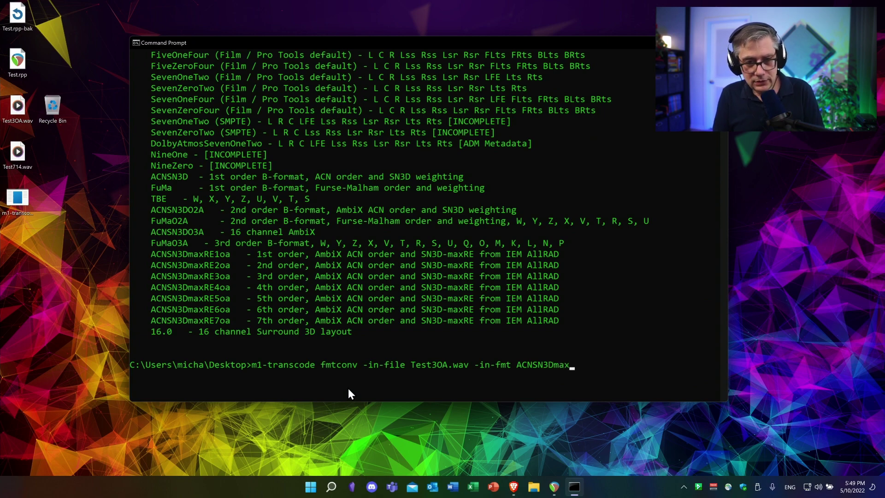
{"action": "type", "text": "RE"}
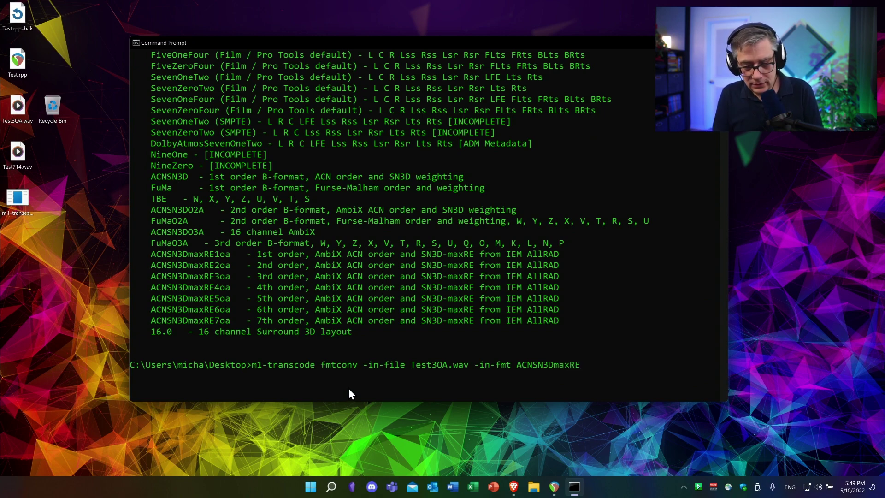
{"action": "type", "text": "3oa"}
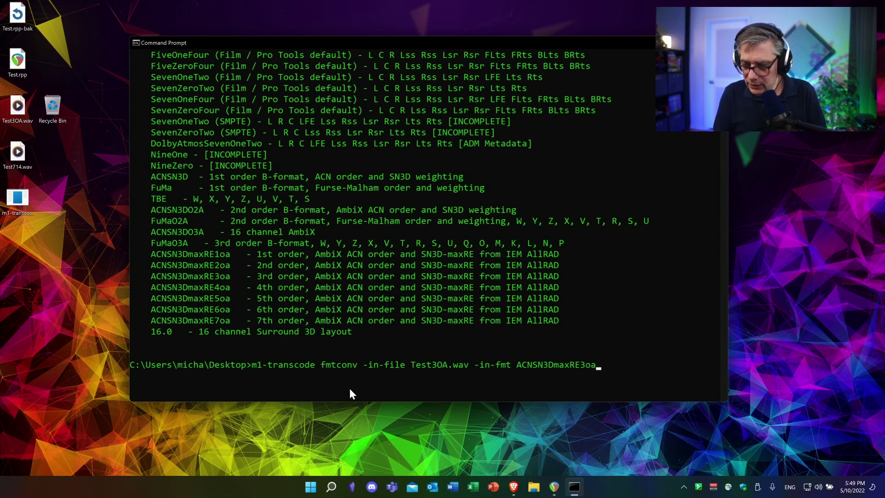
{"action": "type", "text": "-out-file"}
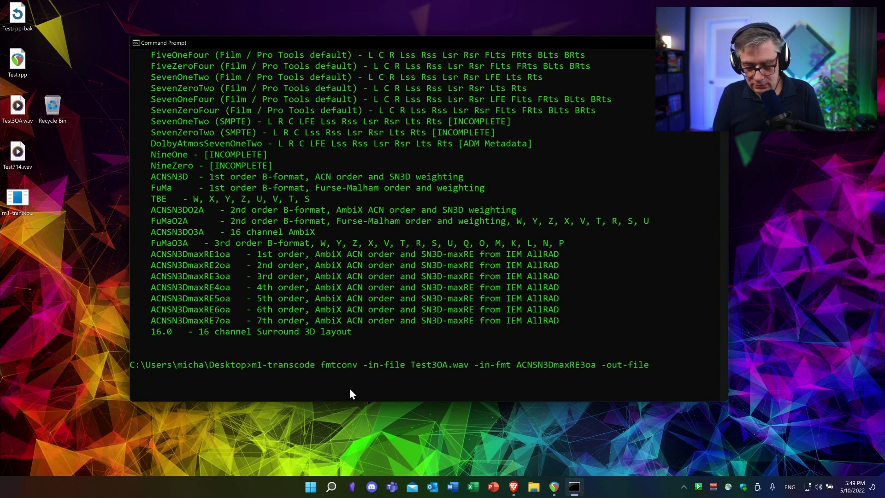
{"action": "type", "text": " Test"}
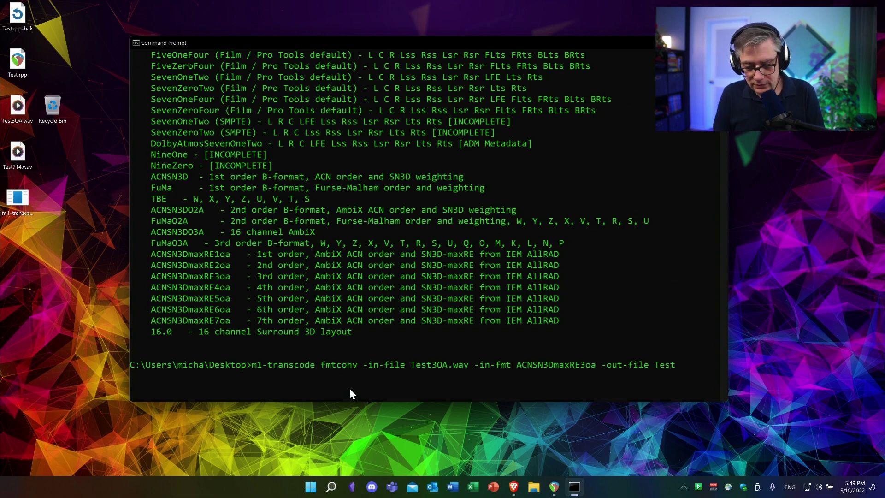
{"action": "type", "text": "ADM"}
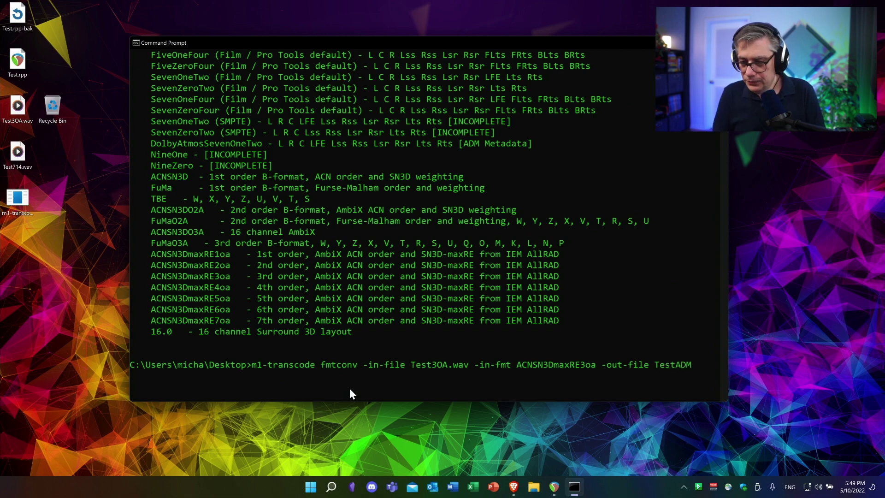
{"action": "type", "text": ".wav"}
Add -out-fmt DolbyAtmosSevenOneTwo and run the conversion to TestADM.wav.
{"action": "key", "text": "Return"}
{"action": "type", "text": "-out"}
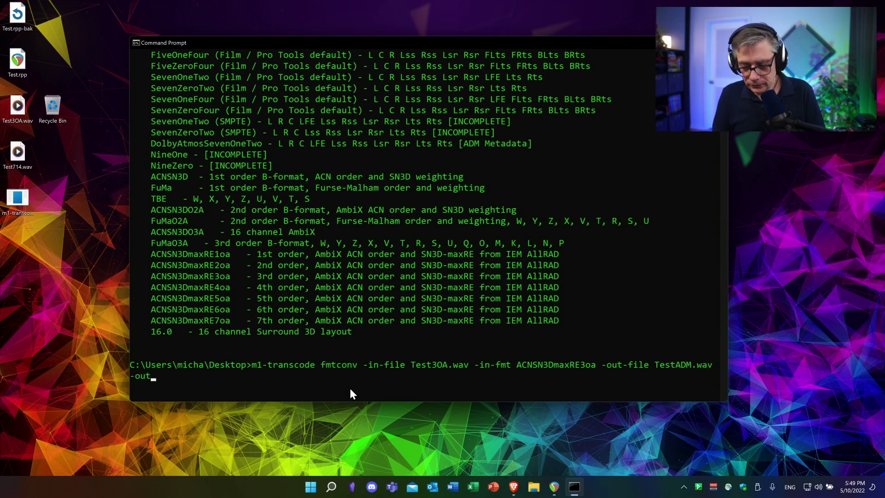
{"action": "type", "text": "-fmt"}
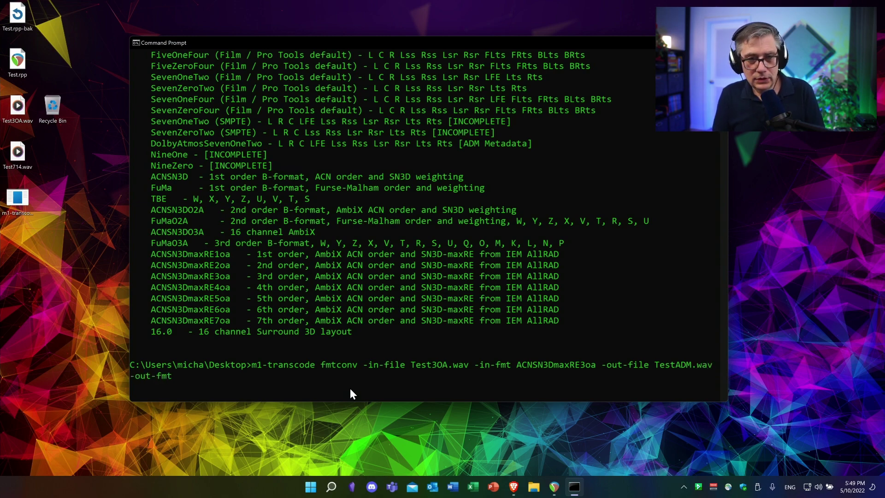
{"action": "type", "text": " DolbyAtmosSevenOneTwo"}
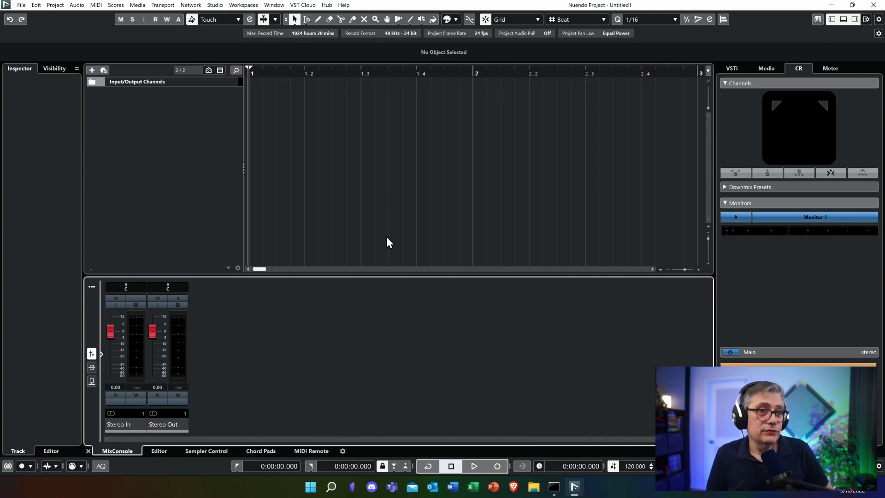
Import TestADM.wav from the Desktop via Import ADM, accepting the import options for Atmos_Bed_1.
{"action": "left_click", "coordinate": [23, 6]}
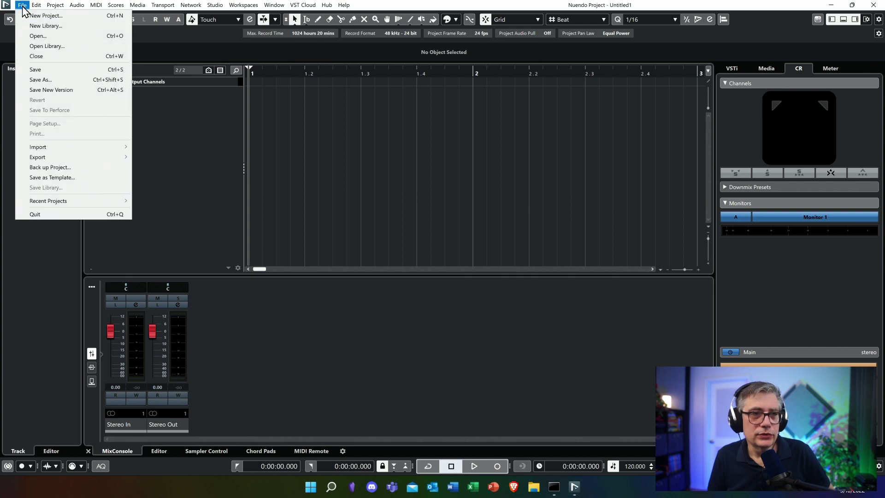
{"action": "mouse_move", "coordinate": [39, 150]}
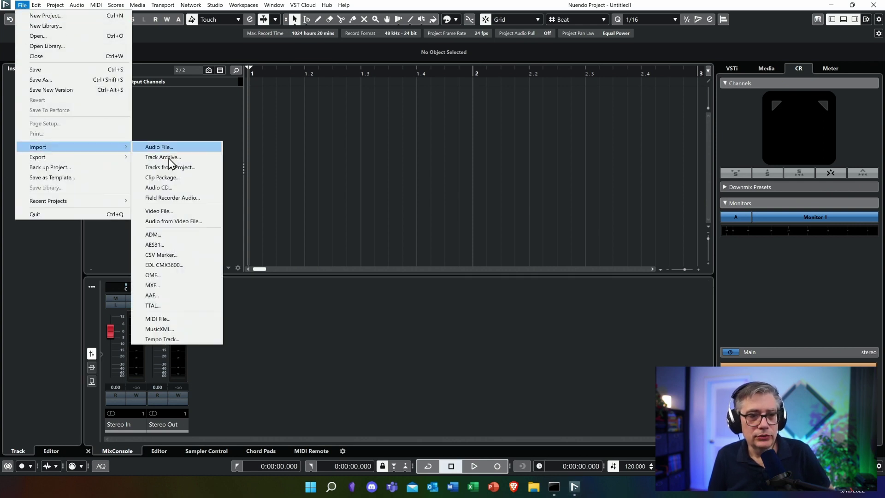
{"action": "left_click", "coordinate": [167, 234]}
{"action": "left_click_drag", "start_coordinate": [543, 86], "coordinate": [320, 51]}
{"action": "scroll", "coordinate": [155, 232], "scroll_direction": "down", "scroll_amount": 3}
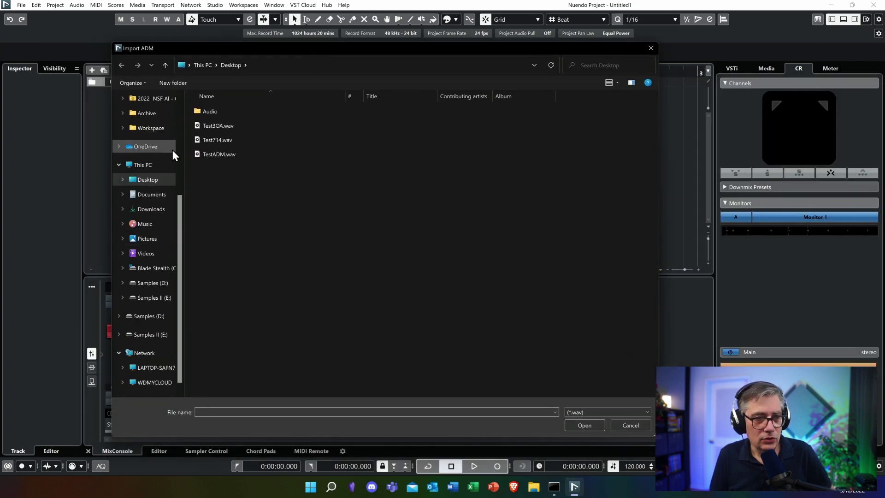
{"action": "scroll", "coordinate": [168, 166], "scroll_direction": "up", "scroll_amount": 4}
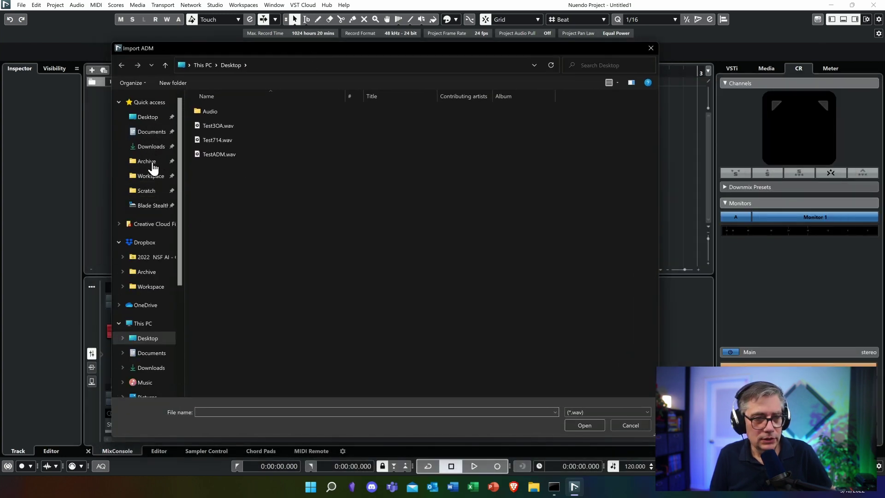
{"action": "left_click", "coordinate": [149, 117]}
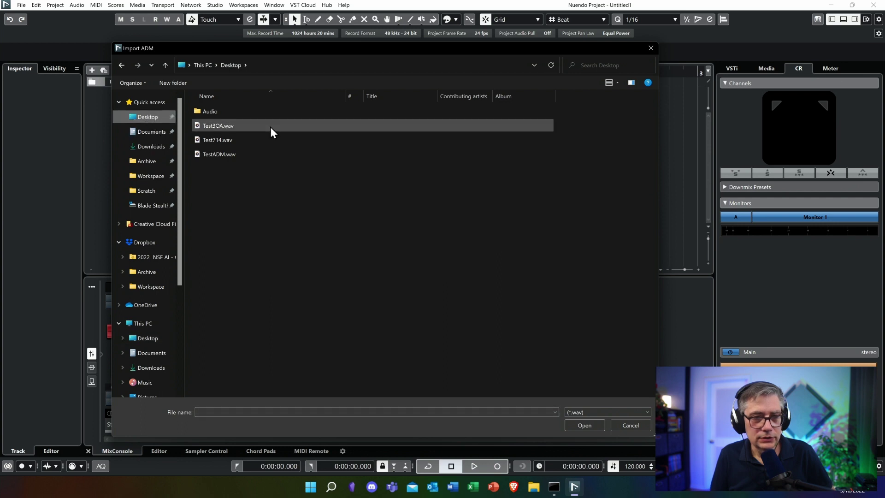
{"action": "left_click", "coordinate": [223, 157]}
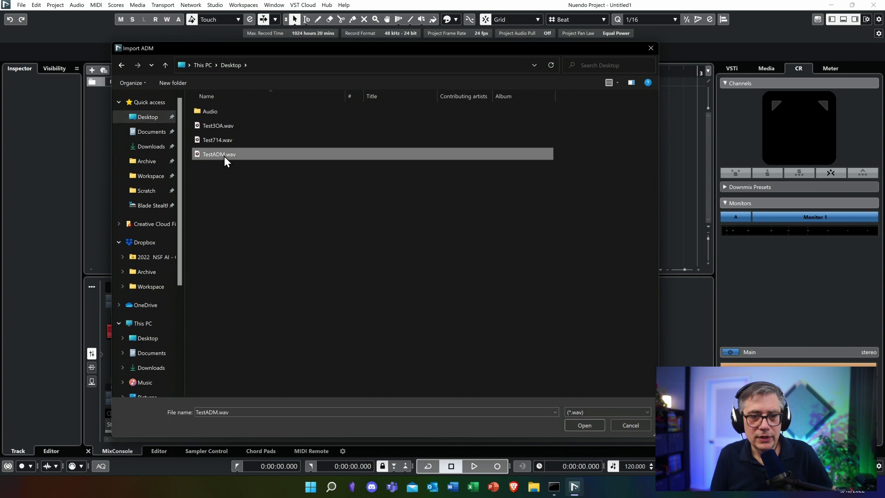
{"action": "left_click", "coordinate": [586, 425]}
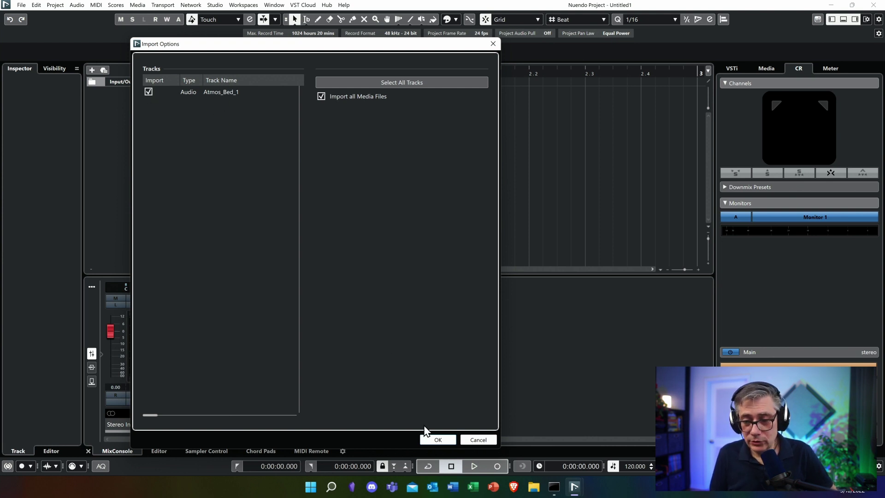
{"action": "left_click", "coordinate": [437, 439]}
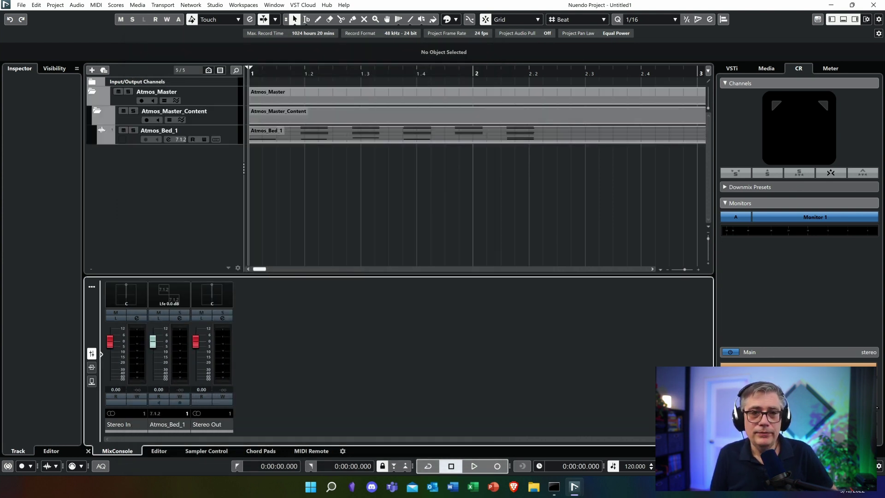
Enlarge the Atmos_Bed_1 track to show its channel lanes and bring up its channel settings.
{"action": "left_click_drag", "start_coordinate": [118, 145], "coordinate": [126, 241]}
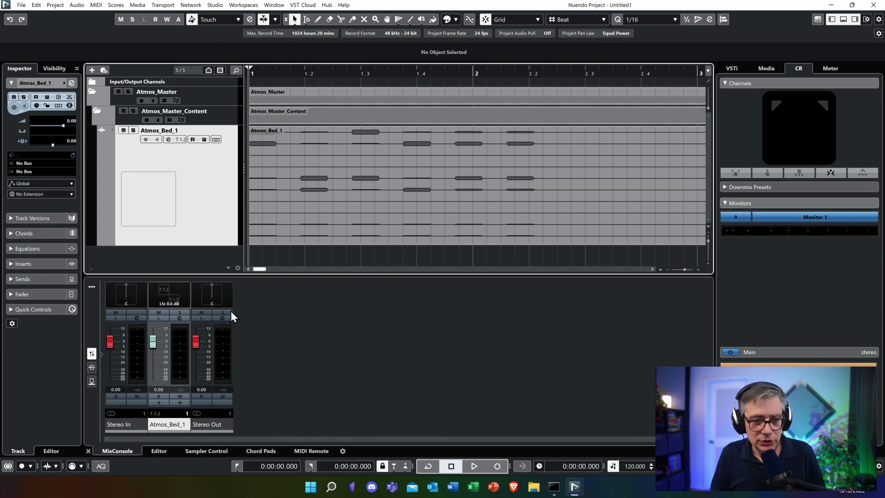
{"action": "left_click", "coordinate": [180, 318]}
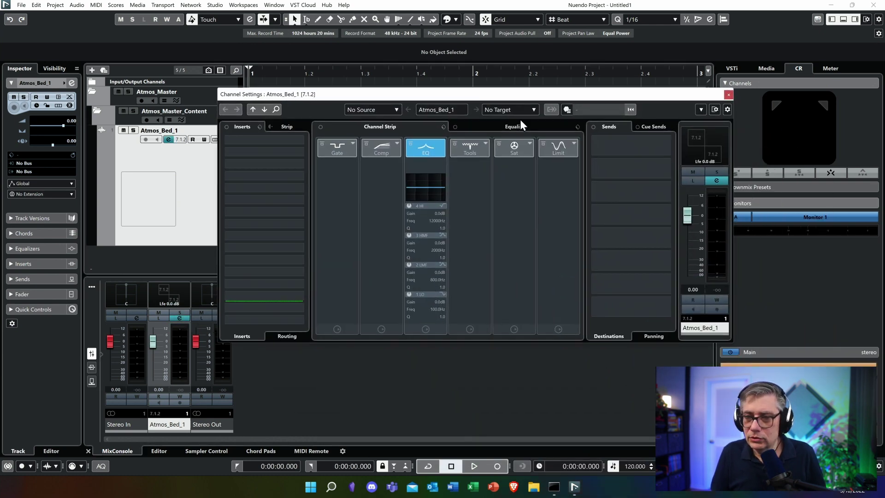
Route the Atmos_Bed_1 output to Stereo Out and play back the bed.
{"action": "left_click", "coordinate": [531, 110]}
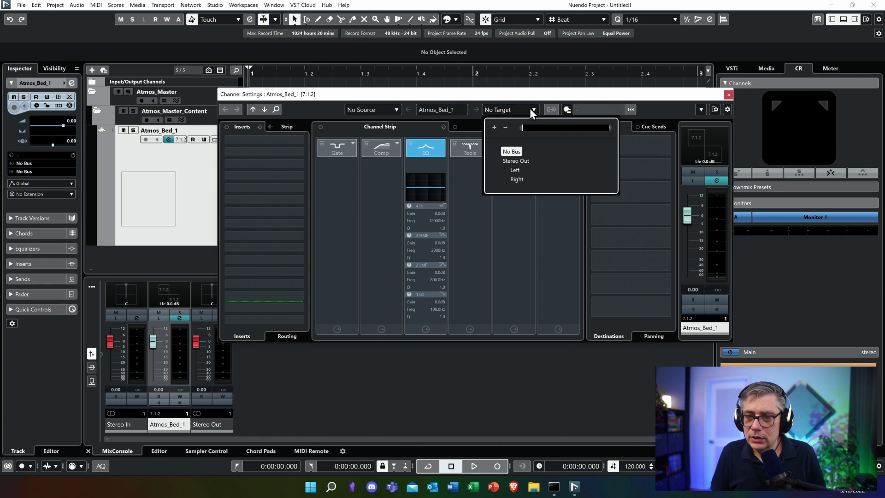
{"action": "left_click", "coordinate": [518, 162]}
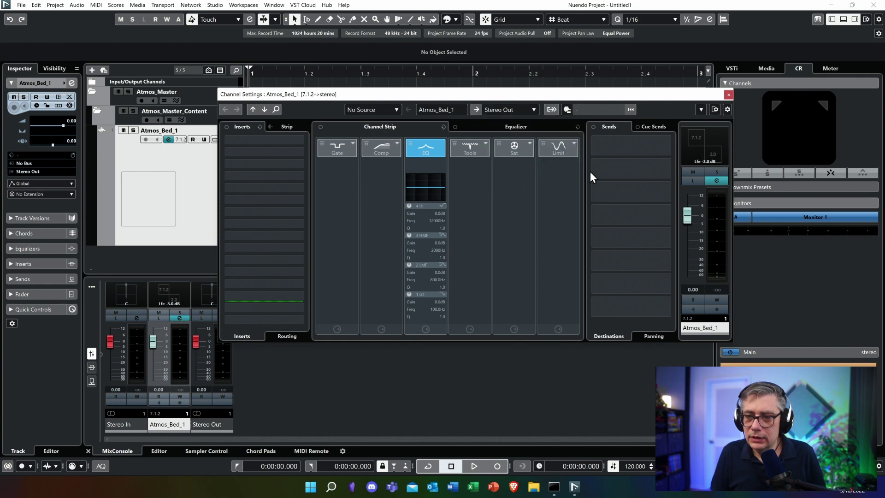
{"action": "left_click", "coordinate": [728, 96]}
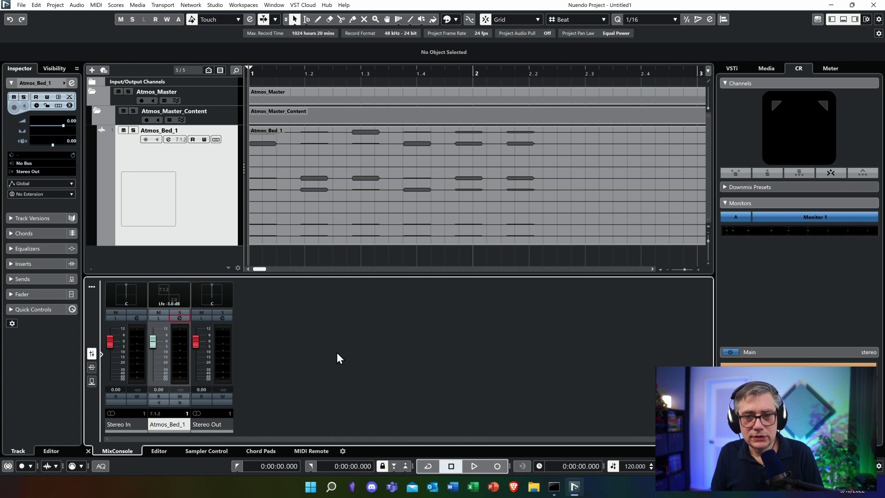
{"action": "key", "text": "space"}
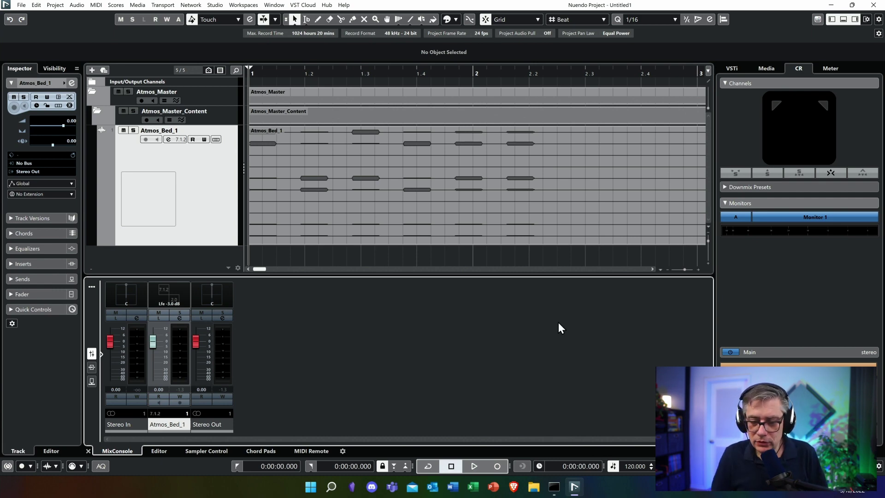
Create a 3rd Order Ambisonics group track named 'Helper', then reopen Atmos_Bed_1's channel settings.
{"action": "right_click", "coordinate": [178, 257]}
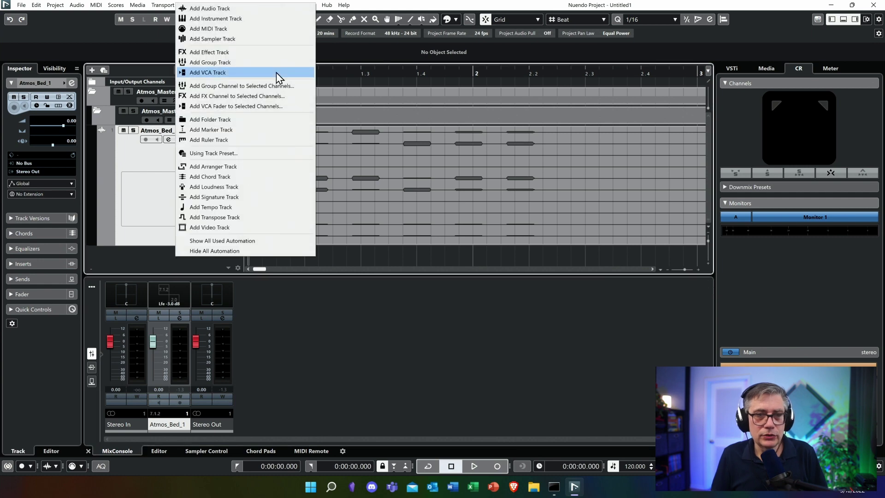
{"action": "left_click", "coordinate": [265, 61]}
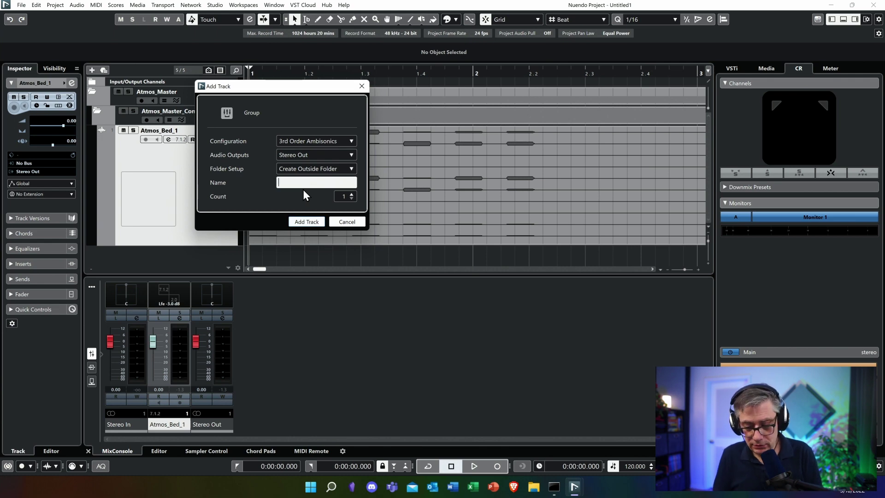
{"action": "type", "text": "Helkp"}
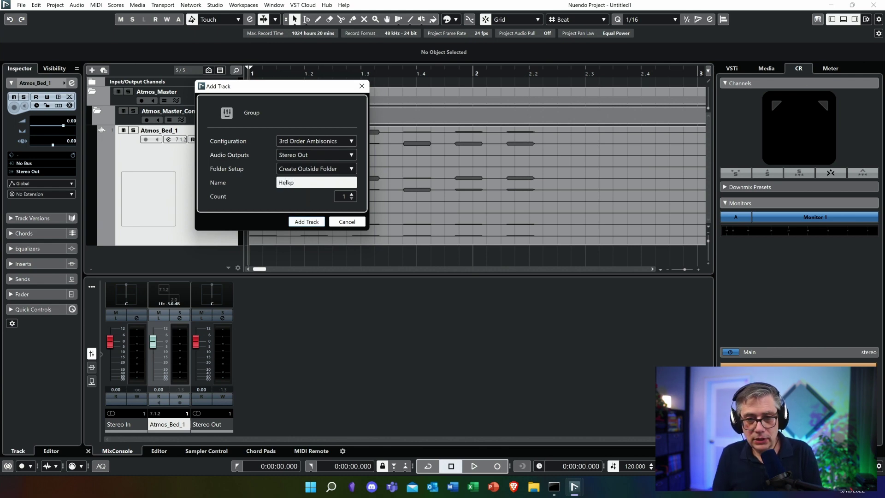
{"action": "key", "text": "BackSpace"}
{"action": "key", "text": "BackSpace"}
{"action": "type", "text": "per"}
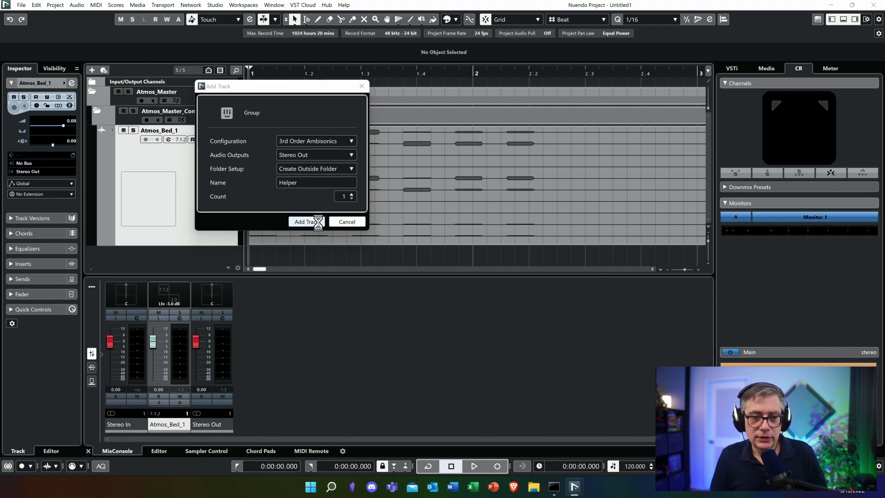
{"action": "left_click", "coordinate": [317, 222]}
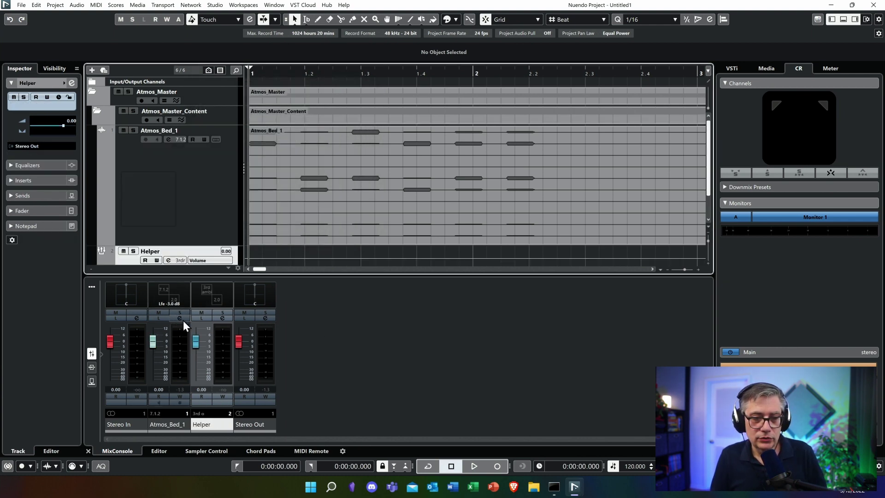
{"action": "left_click", "coordinate": [183, 320]}
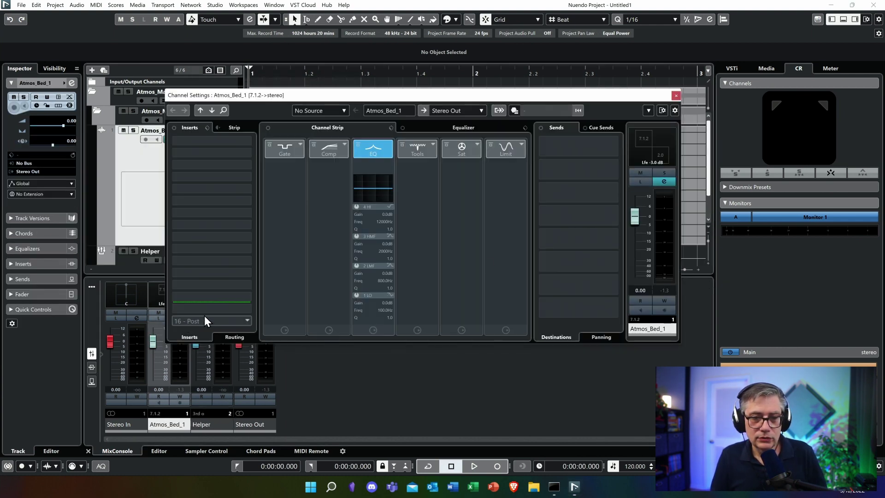
Set the Atmos_Bed_1 output to the Helper group and audition playback briefly.
{"action": "left_click", "coordinate": [478, 110]}
{"action": "left_click", "coordinate": [470, 191]}
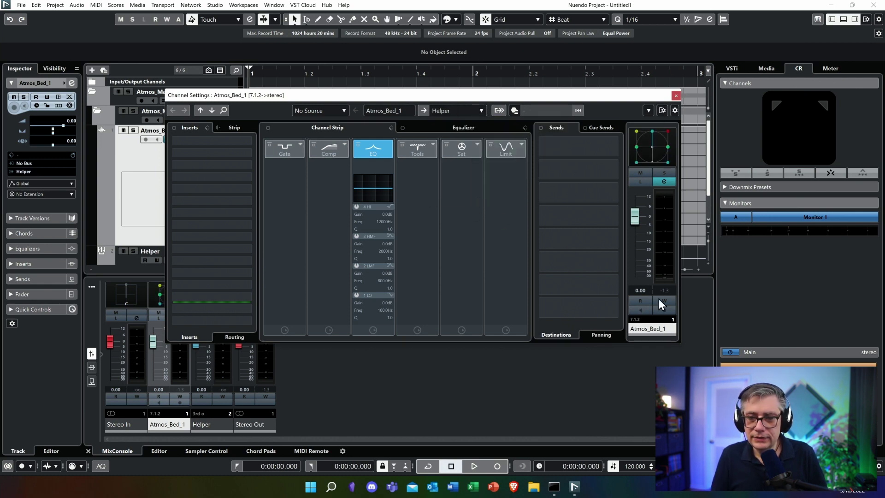
{"action": "left_click", "coordinate": [675, 96]}
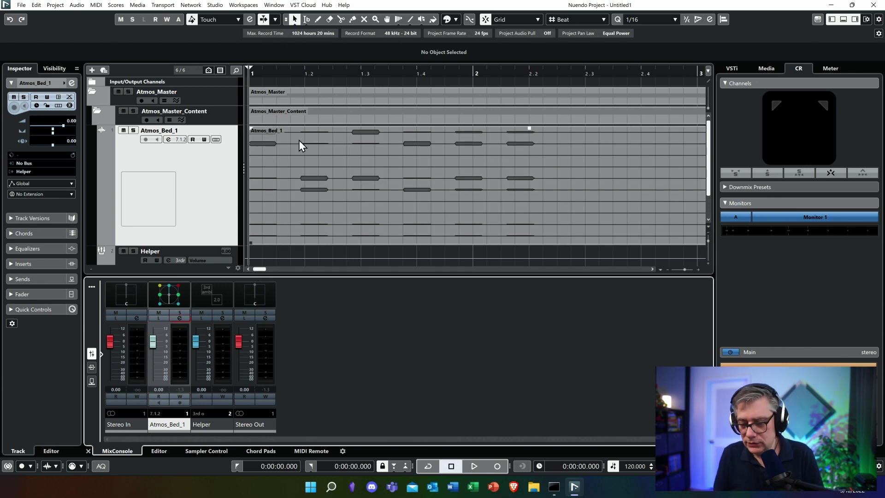
{"action": "key", "text": "space"}
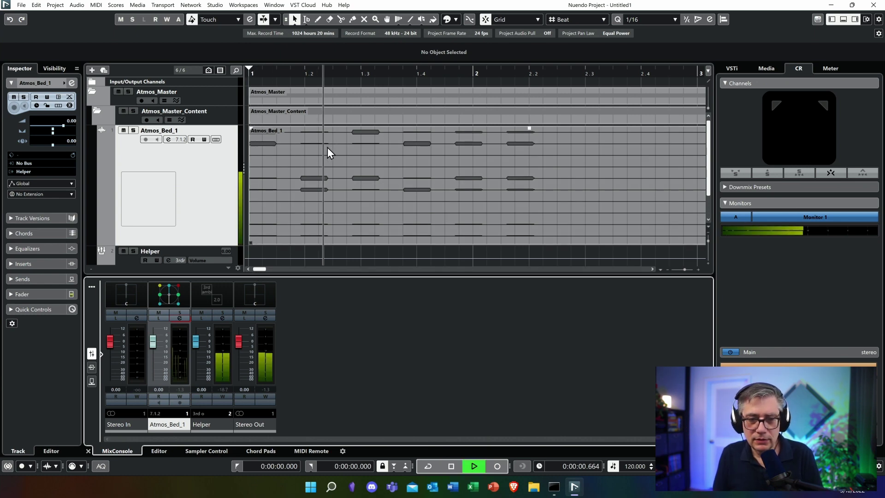
{"action": "key", "text": "space"}
Open Atmos_Bed_1's VST MultiPanner in full view and audition the unrotated bed.
{"action": "double_click", "coordinate": [171, 296]}
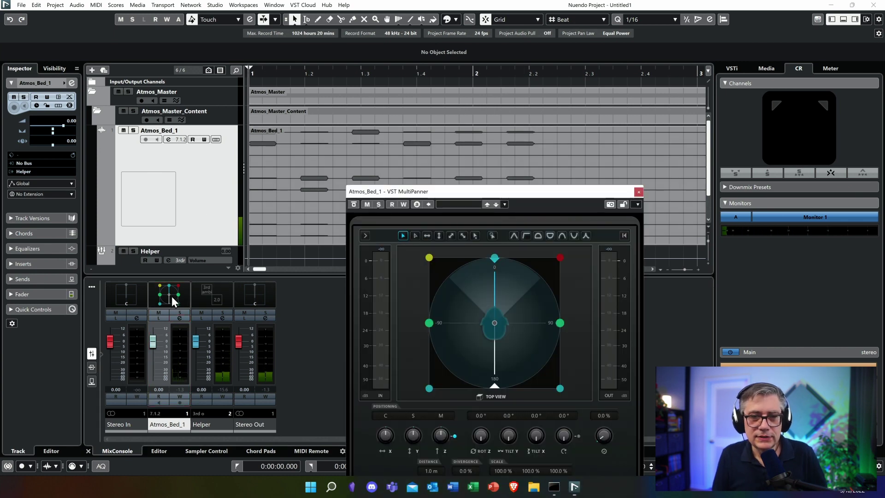
{"action": "left_click_drag", "start_coordinate": [554, 200], "coordinate": [254, 52]}
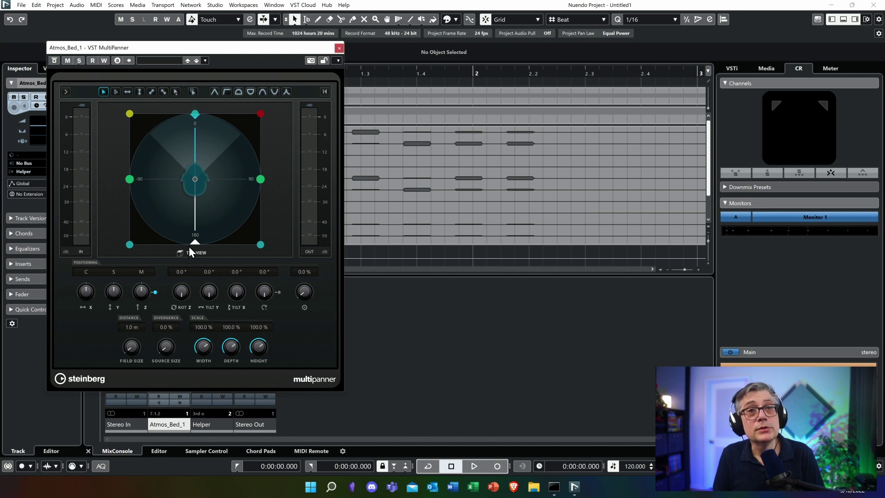
{"action": "key", "text": "space"}
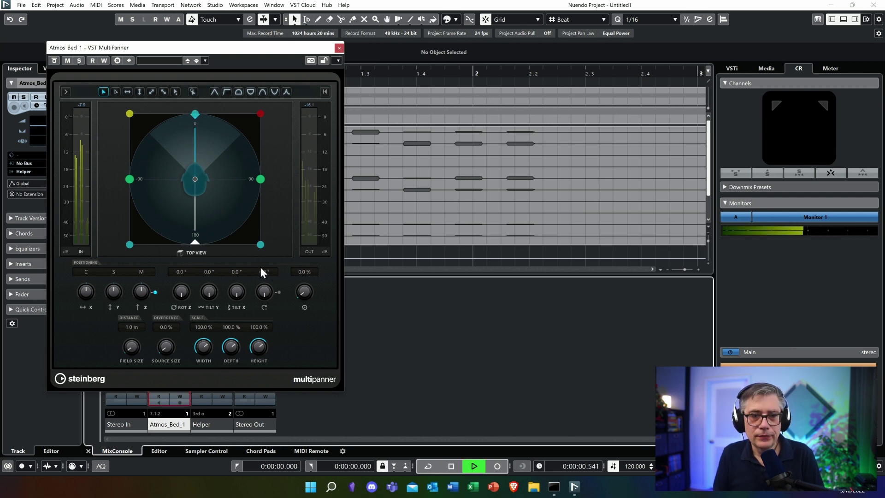
{"action": "key", "text": "space"}
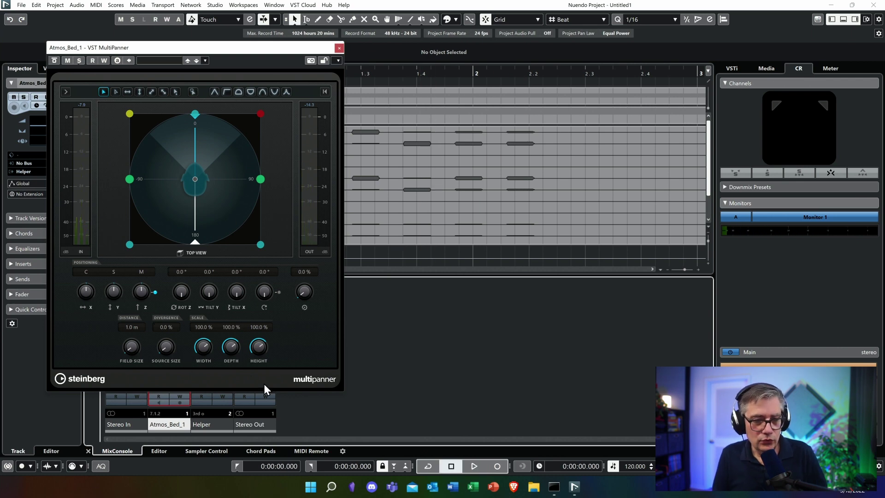
Rotate the sound field to 271° around Z and play back the result.
{"action": "left_click_drag", "start_coordinate": [177, 297], "coordinate": [175, 310]}
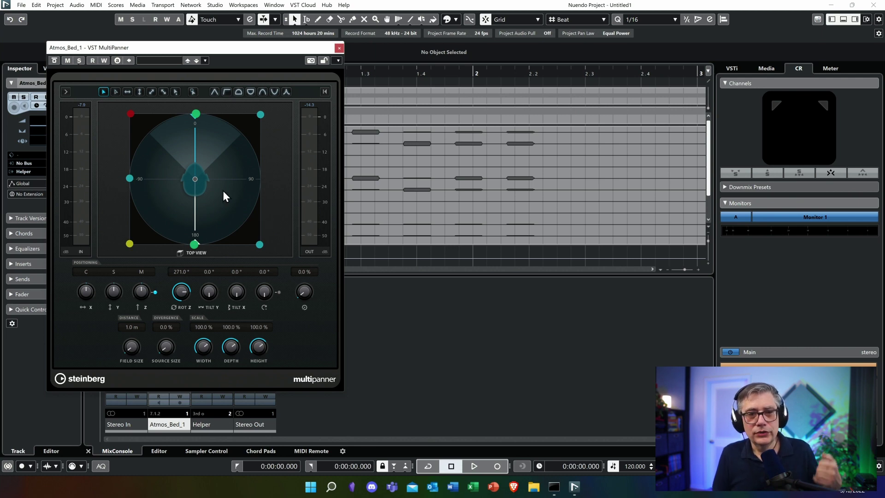
{"action": "key", "text": "space"}
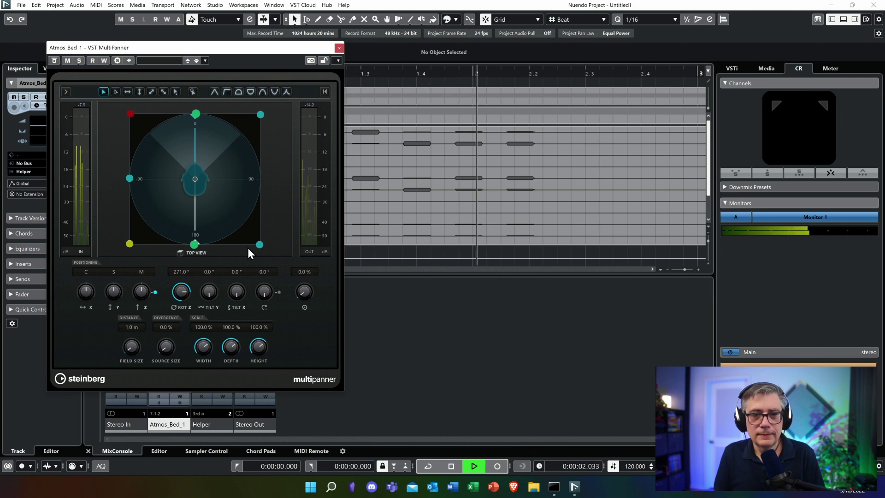
{"action": "key", "text": "space"}
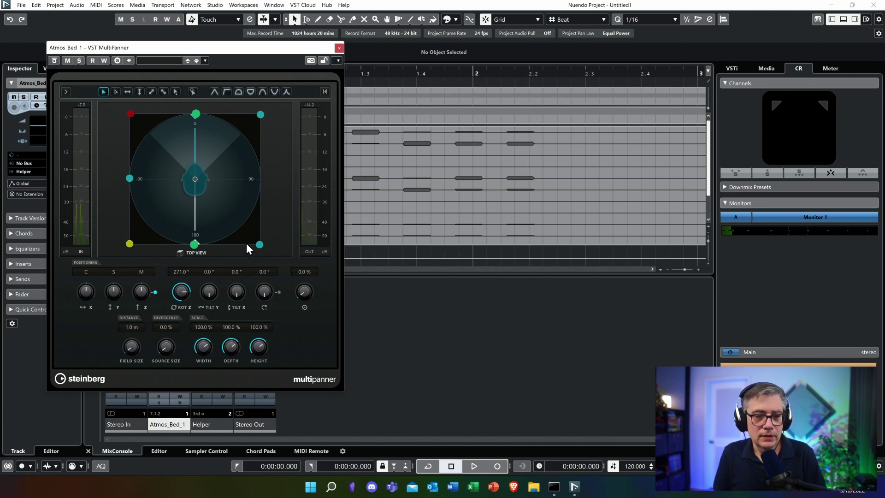
Set Rot Z to 359.2° and Tilt Y to 268.2°, audition, and close the MultiPanner.
{"action": "left_click_drag", "start_coordinate": [186, 291], "coordinate": [182, 264]}
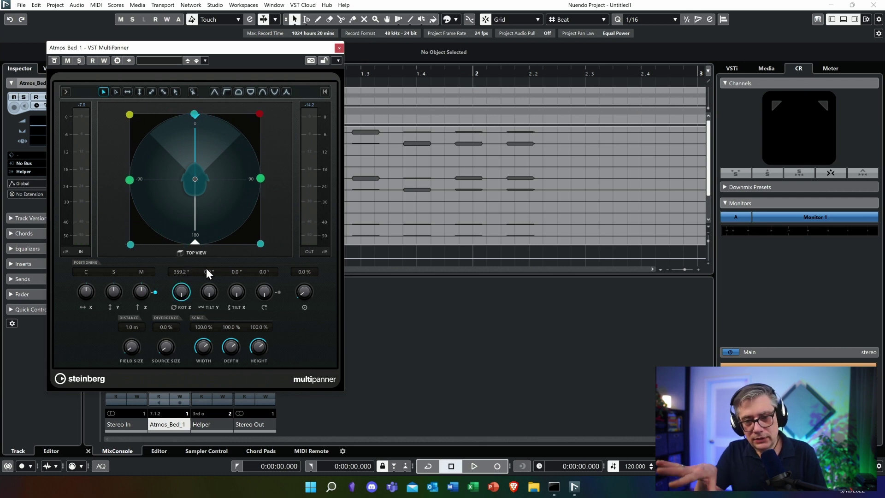
{"action": "left_click_drag", "start_coordinate": [207, 291], "coordinate": [204, 312]}
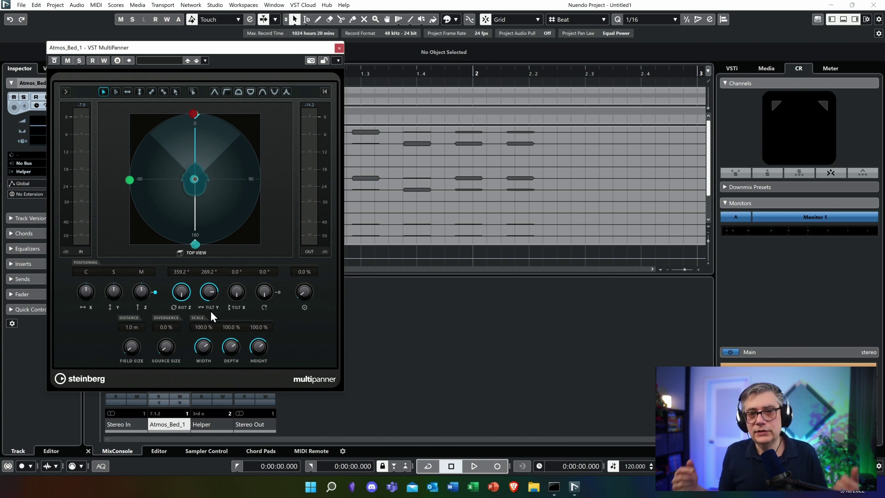
{"action": "key", "text": "space"}
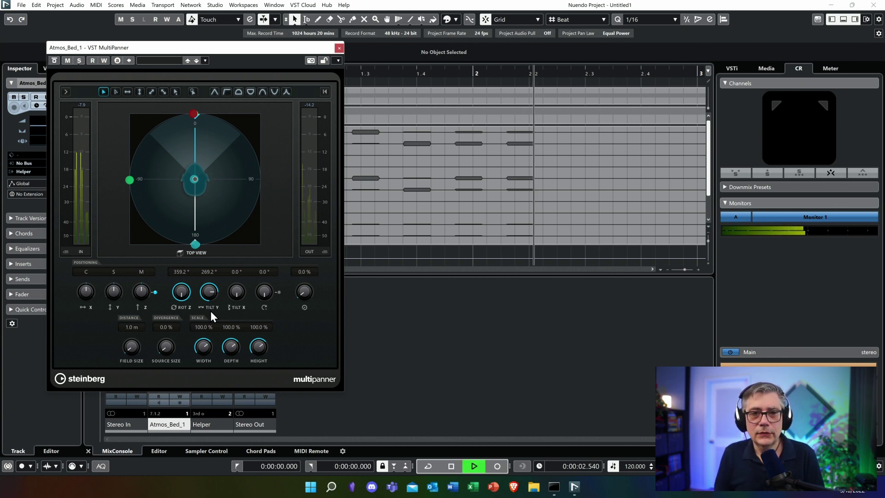
{"action": "key", "text": "space"}
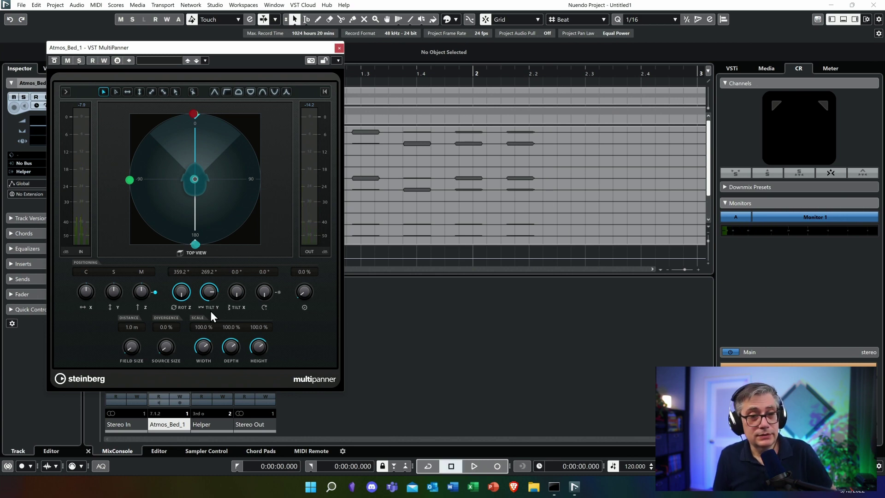
{"action": "left_click", "coordinate": [339, 48]}
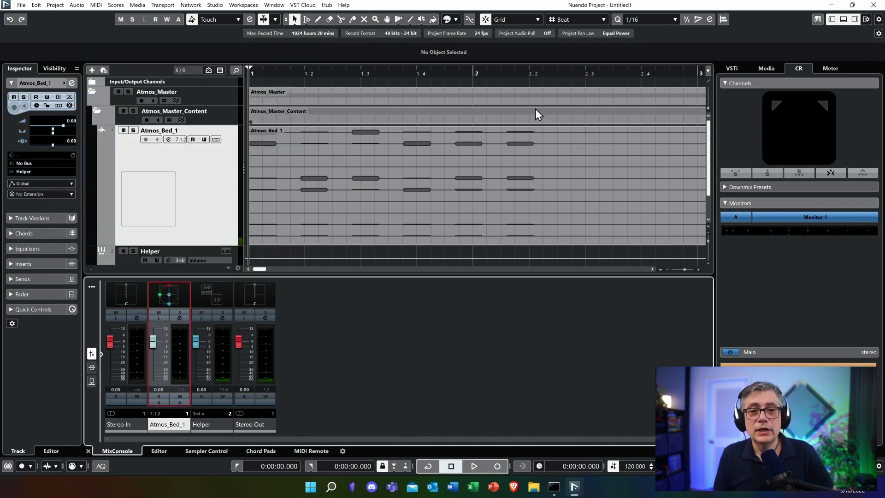